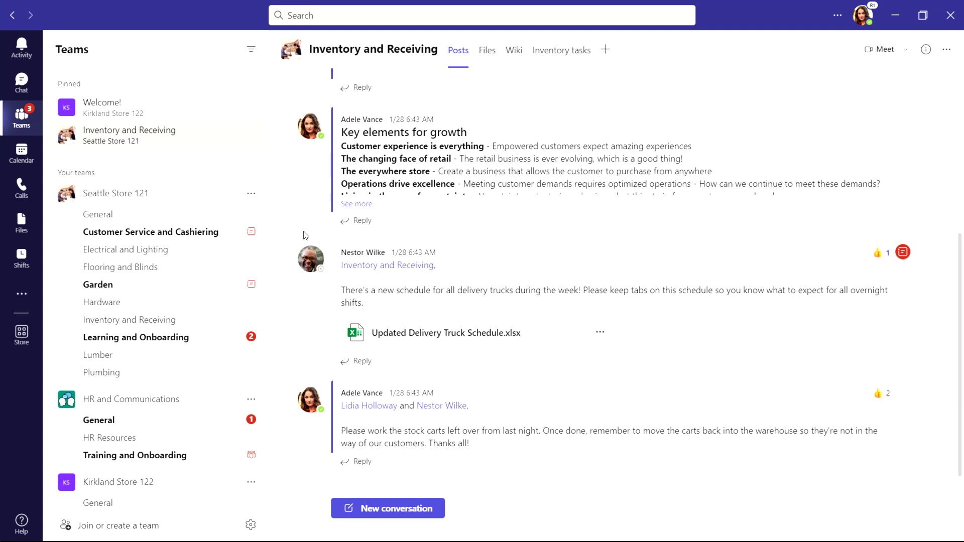
- Open the Workflows section of the Store and show the Top picks templates
click(33, 343)
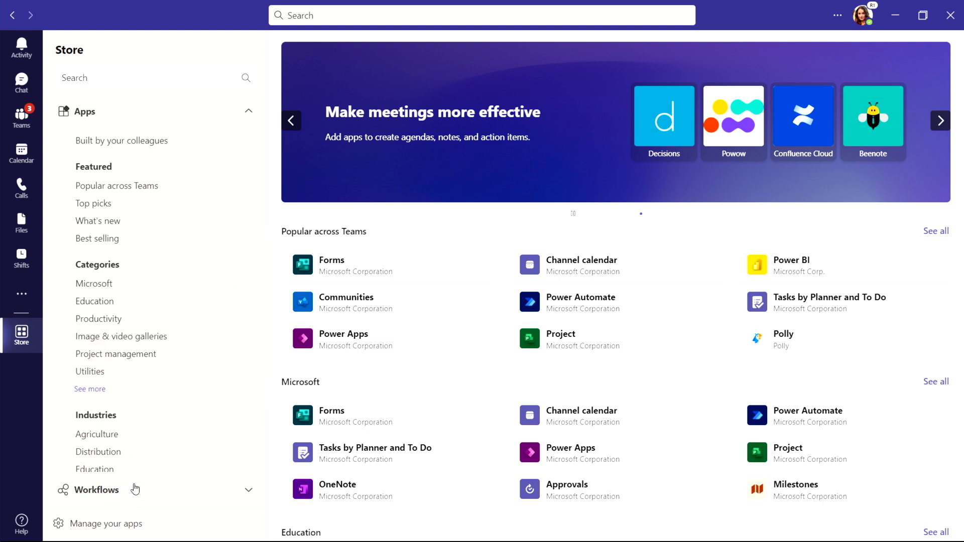
click(107, 494)
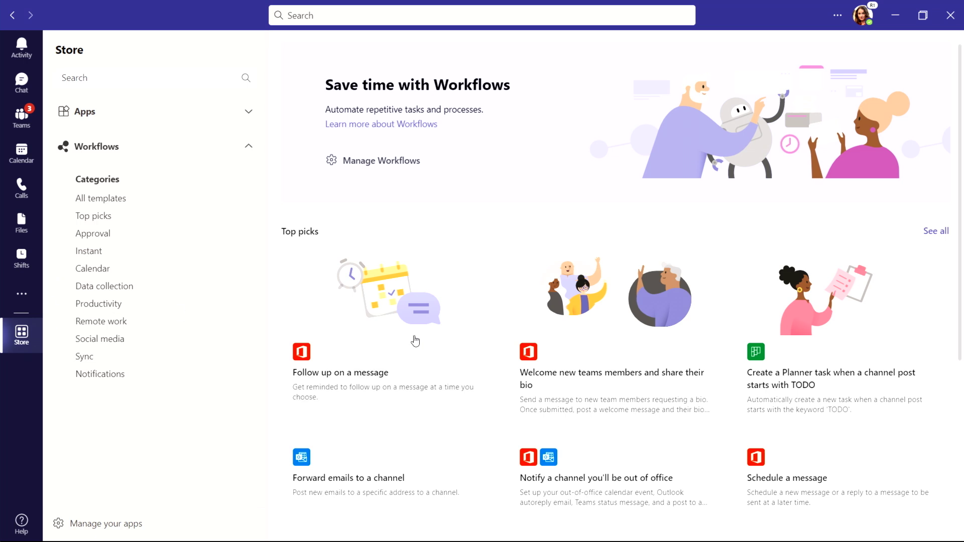
scroll(420, 345, down, 2)
scroll(420, 345, up, 1)
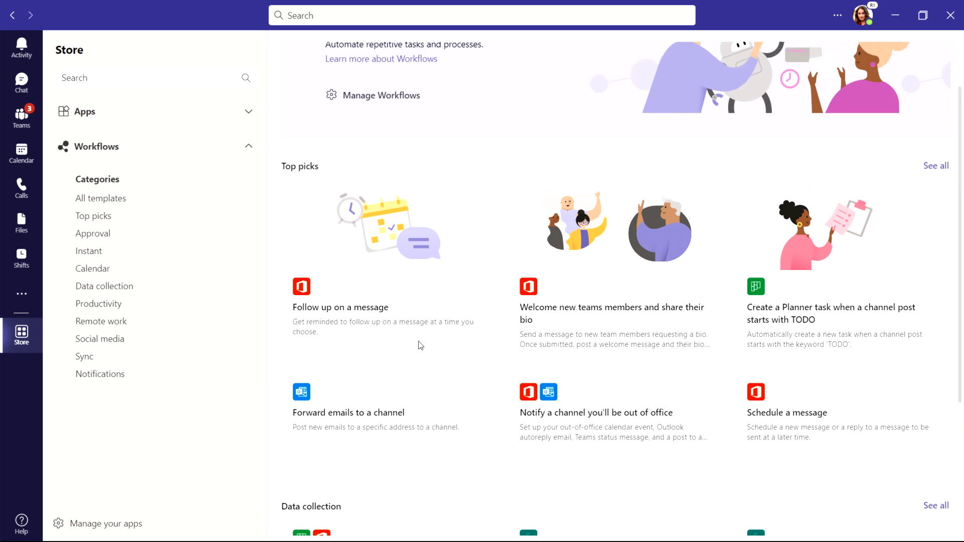
click(106, 217)
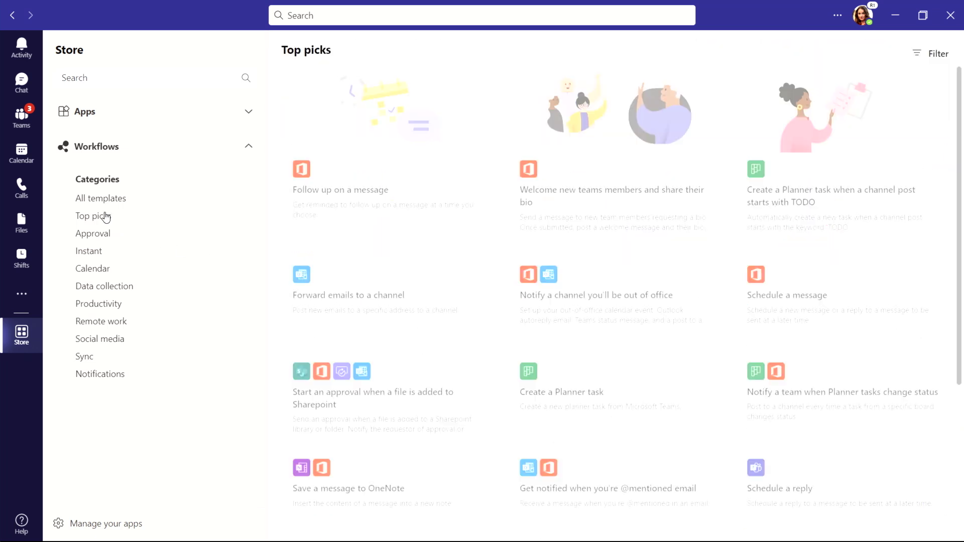
- Look through the workflow templates in the Top picks category
scroll(477, 342, down, 1)
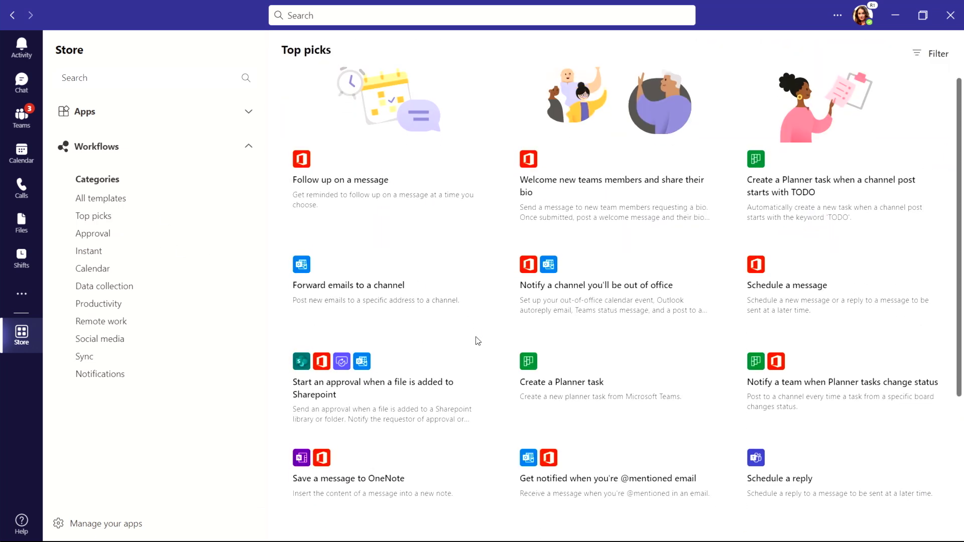
scroll(477, 341, down, 5)
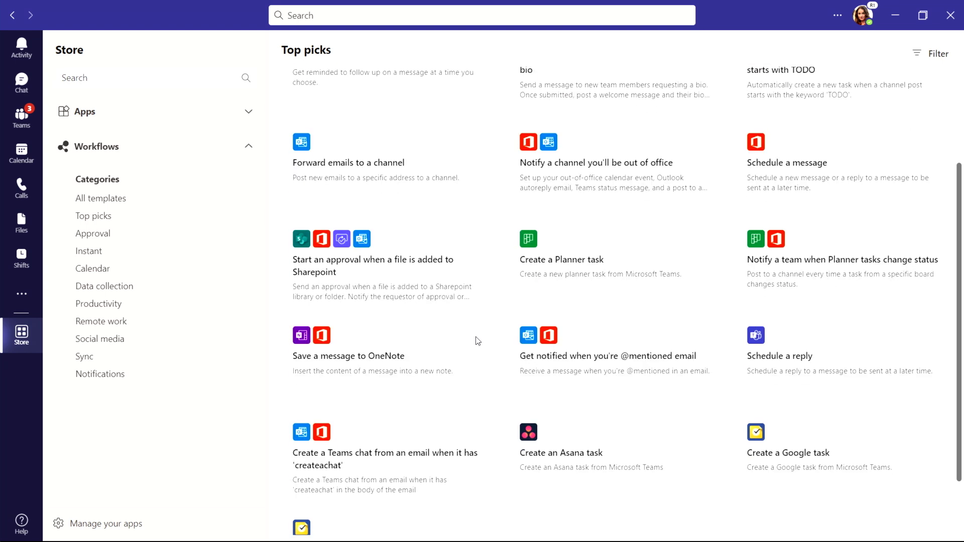
scroll(478, 341, down, 3)
scroll(477, 340, up, 4)
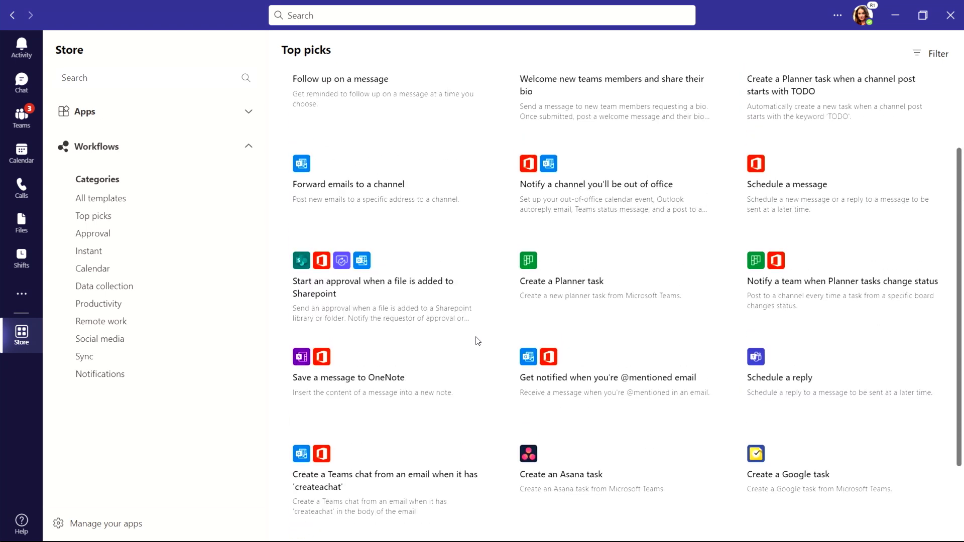
scroll(478, 341, up, 4)
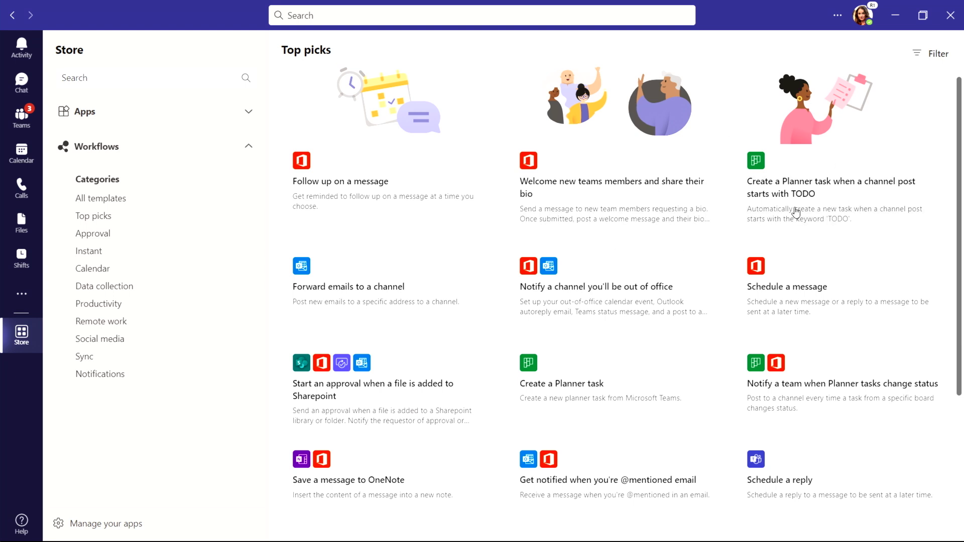
scroll(738, 280, down, 2)
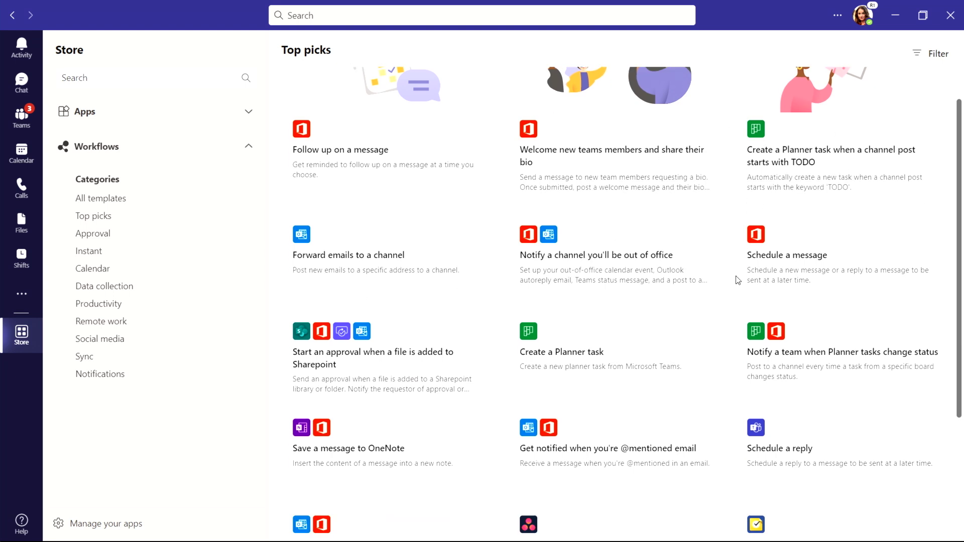
scroll(737, 280, down, 1)
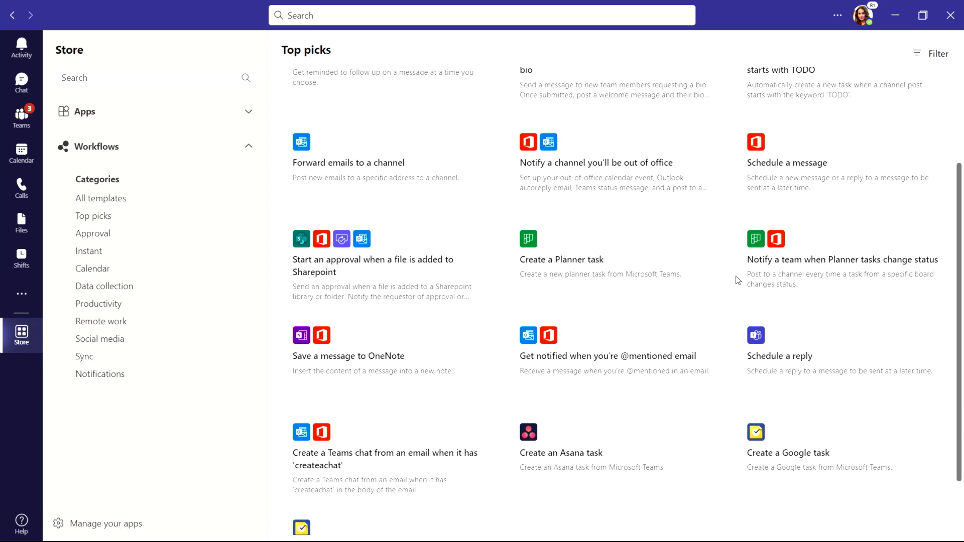
scroll(758, 233, down, 1)
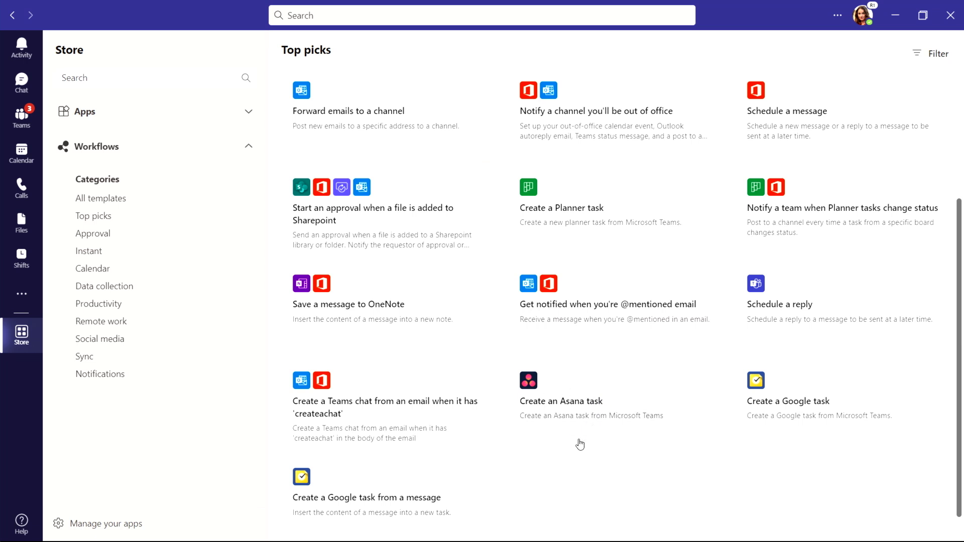
scroll(580, 444, up, 4)
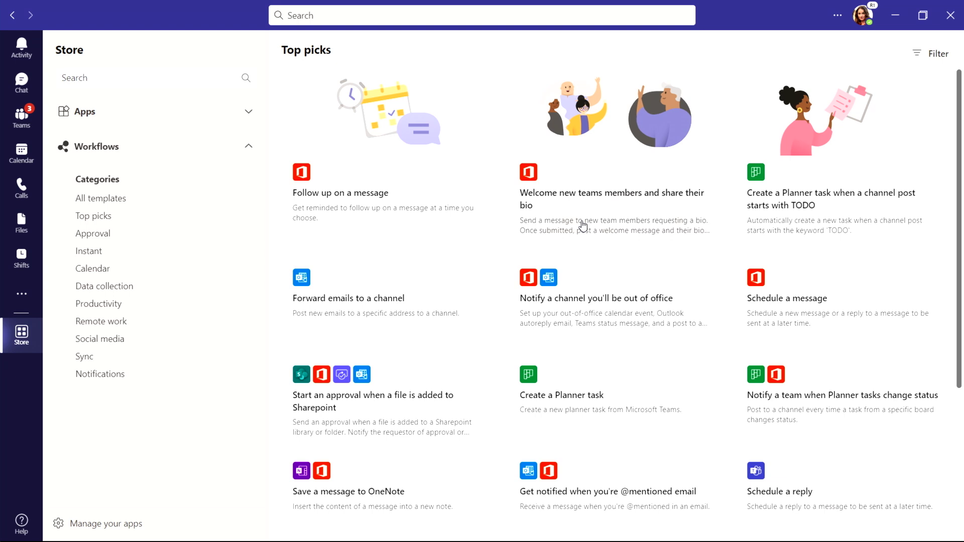
- Choose the "Welcome new teams members and share their bio" template, sign in to its apps and continue to the flow setup
click(644, 216)
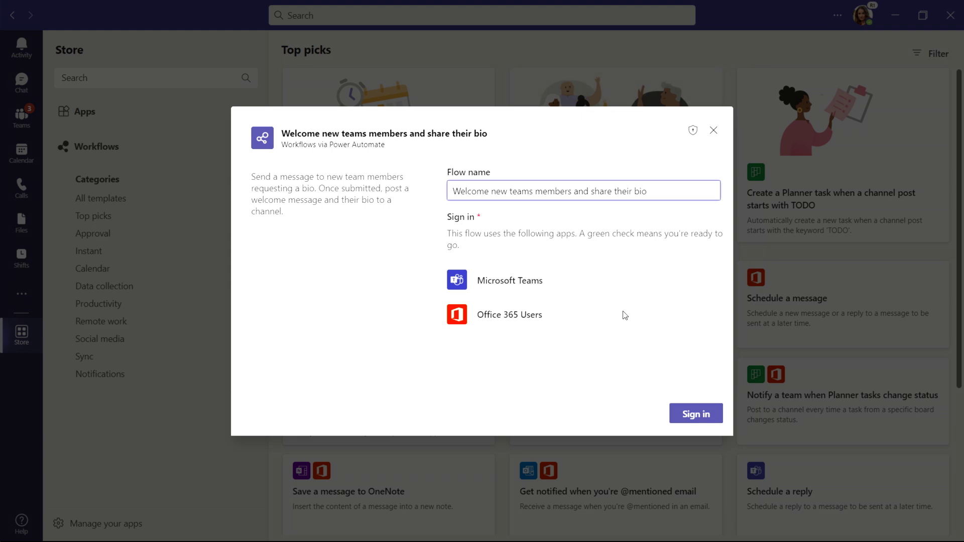
click(695, 417)
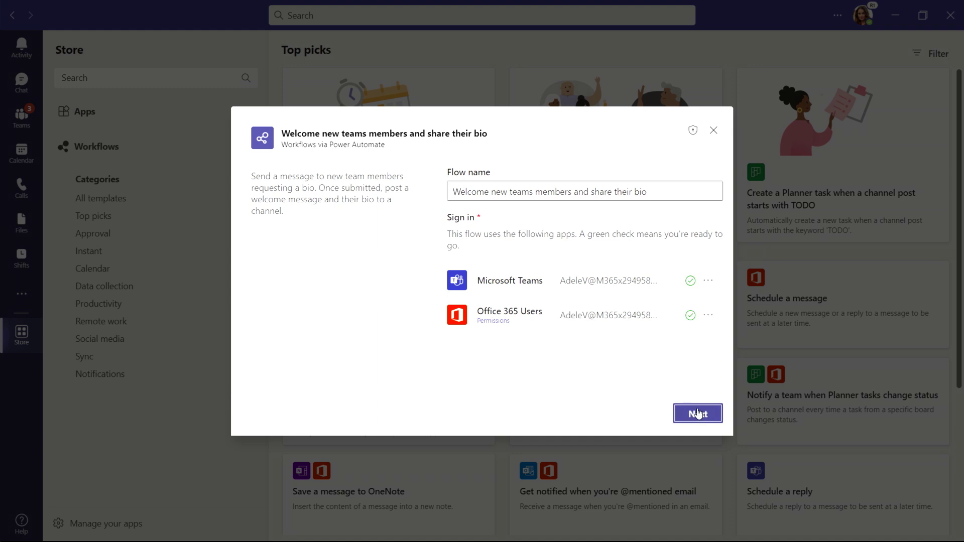
click(697, 413)
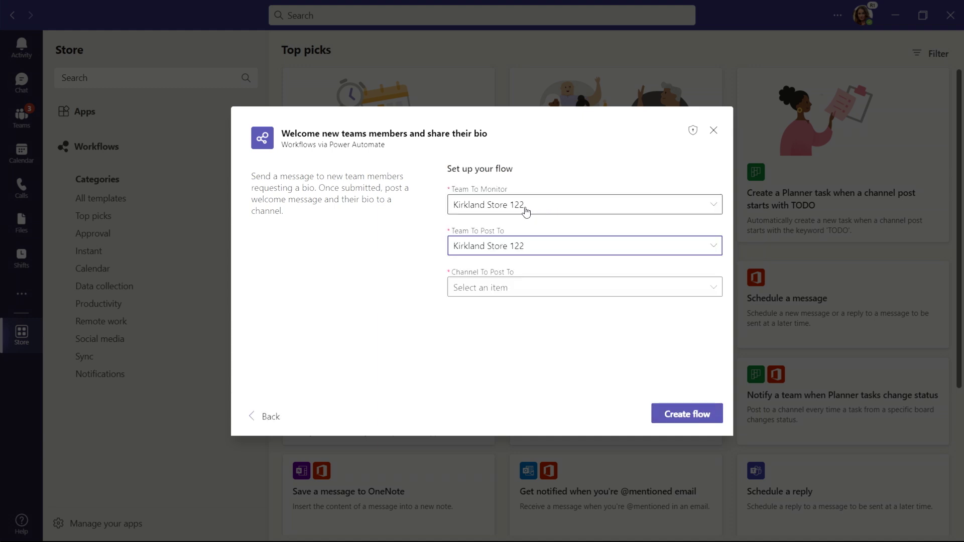
- Set the flow to post to the Welcome! channel of Kirkland Store 122 and create the flow
click(495, 292)
click(488, 339)
text(welco)
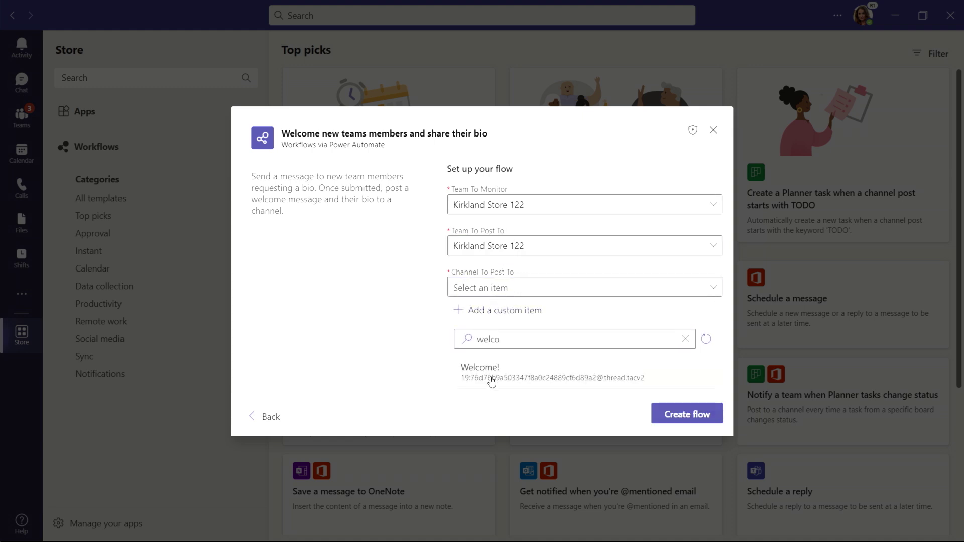
click(490, 382)
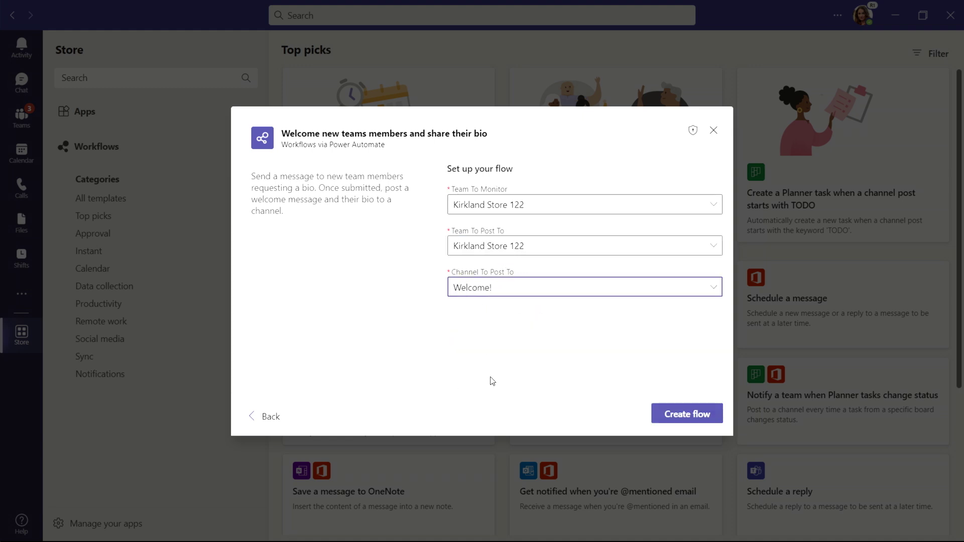
click(696, 415)
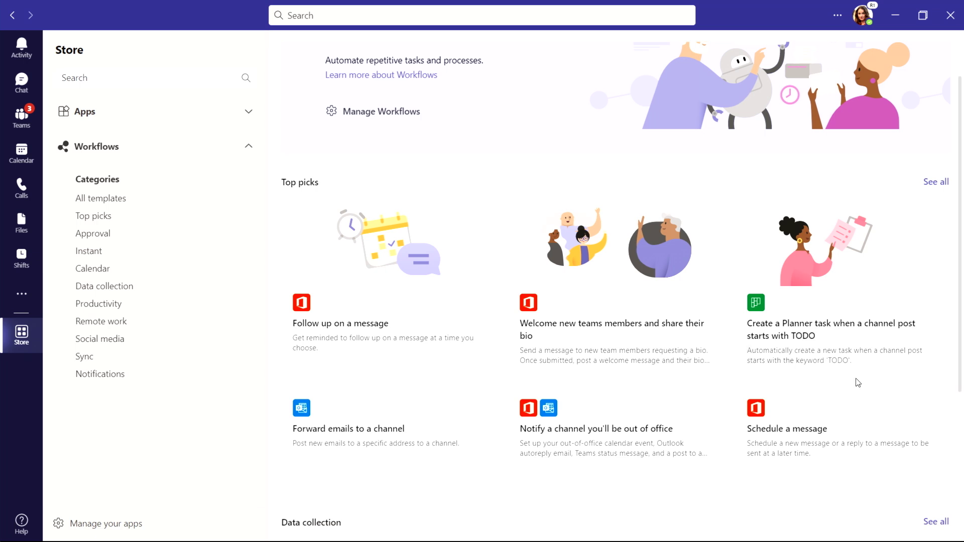
- Choose the "Create a Planner task when a channel post starts with TODO" template and sign in to its apps
click(835, 344)
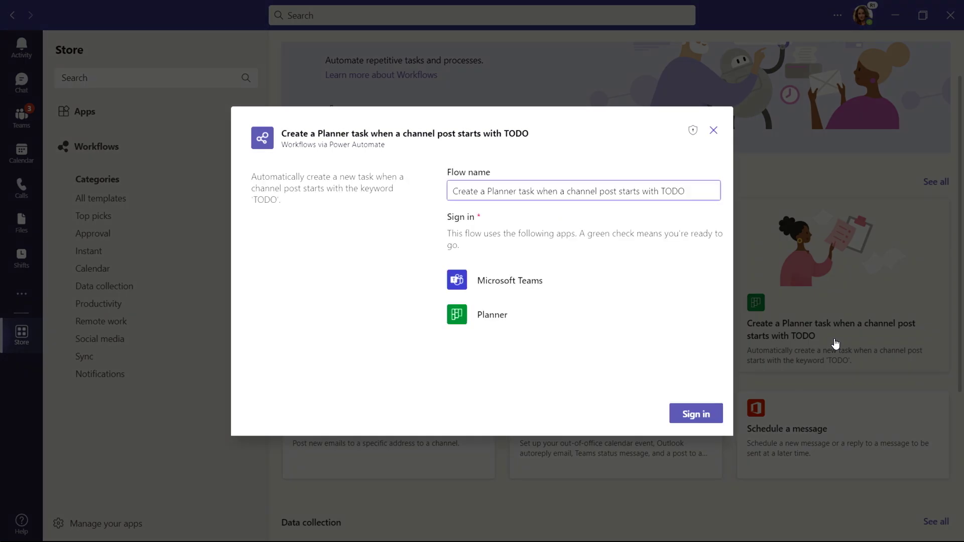
click(695, 414)
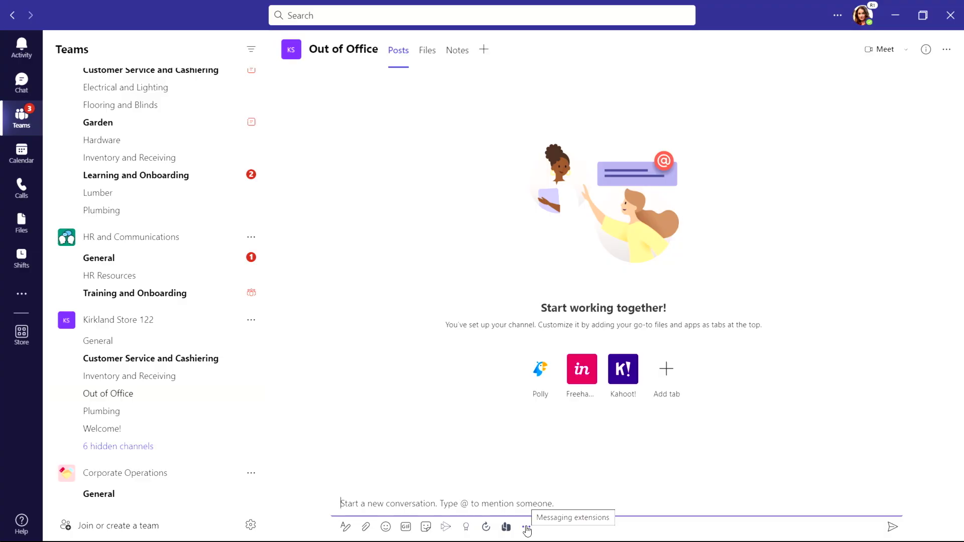
- Start creating a new Workflows action from the message box of the Out of Office channel
click(527, 529)
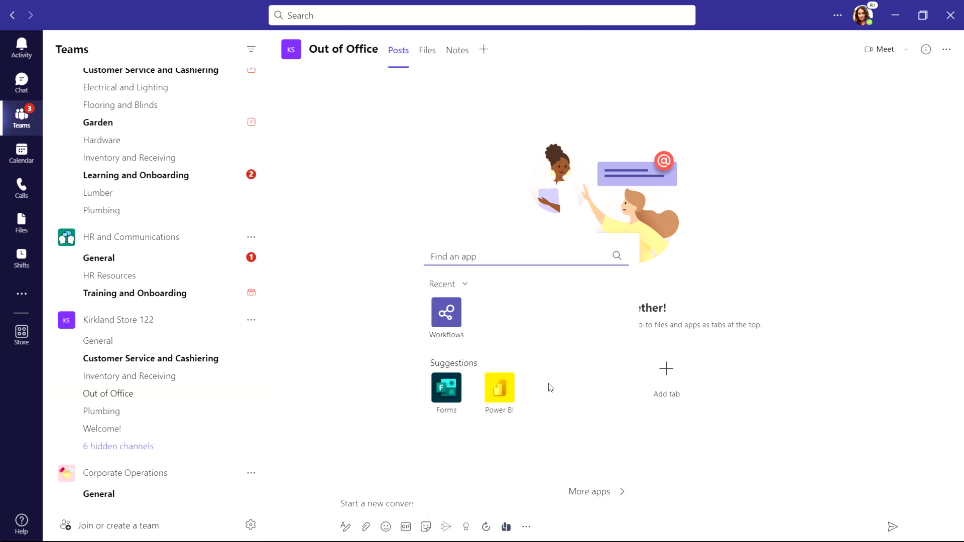
click(449, 317)
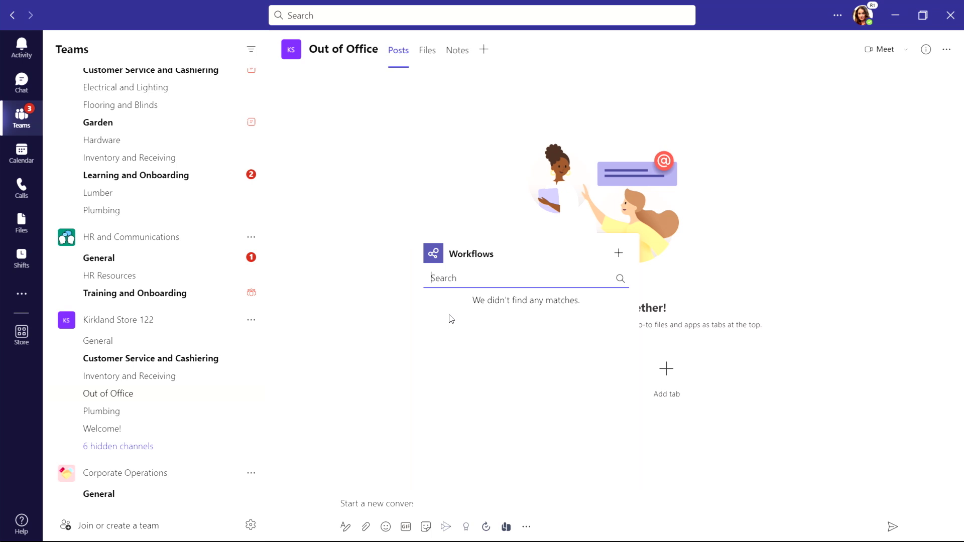
click(619, 255)
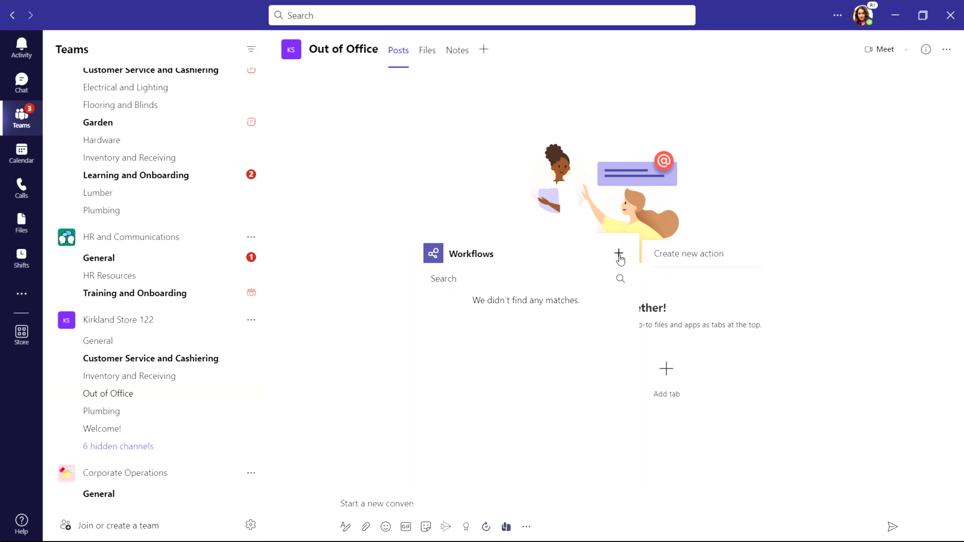
click(665, 255)
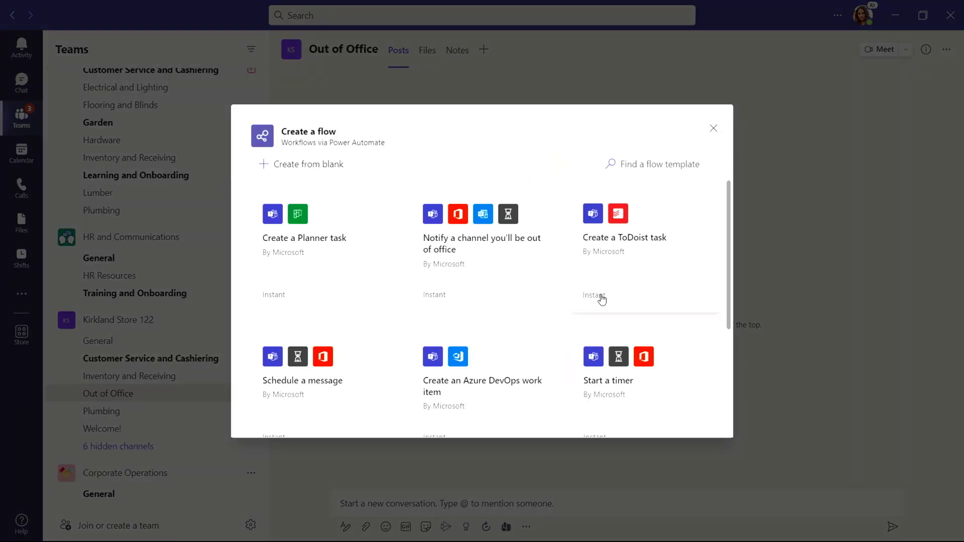
- Search the flow templates for "notif", choose "Notify a channel you'll be out of office" and continue to its setup
click(633, 155)
text(notif)
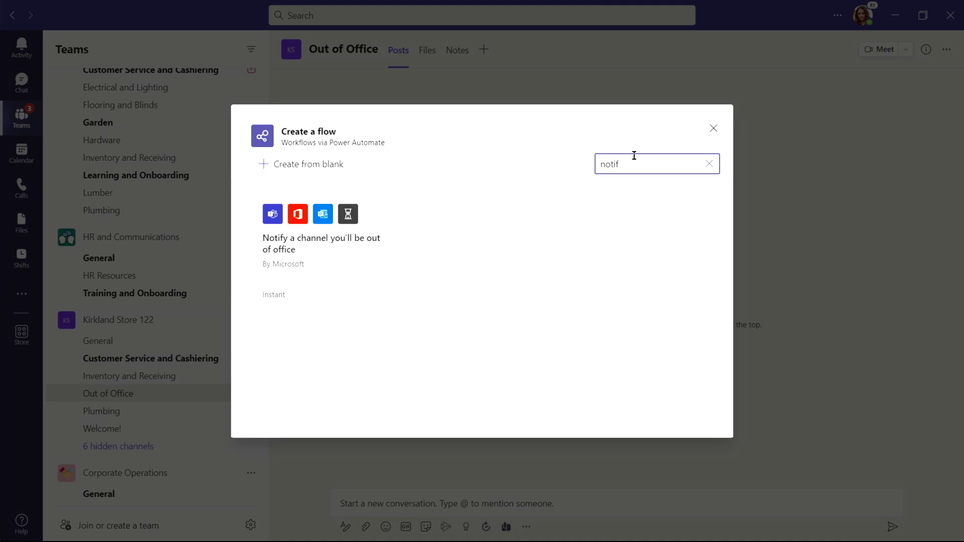
click(336, 248)
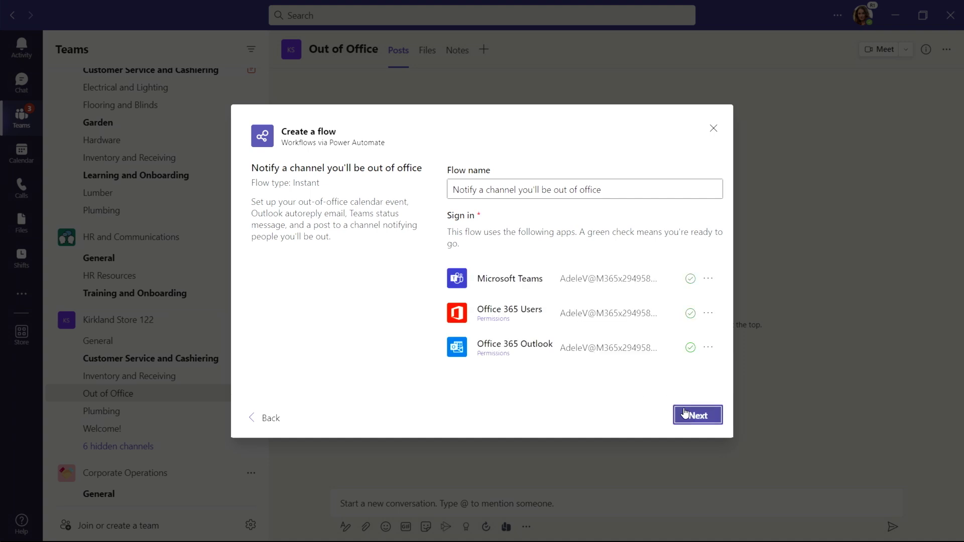
click(684, 413)
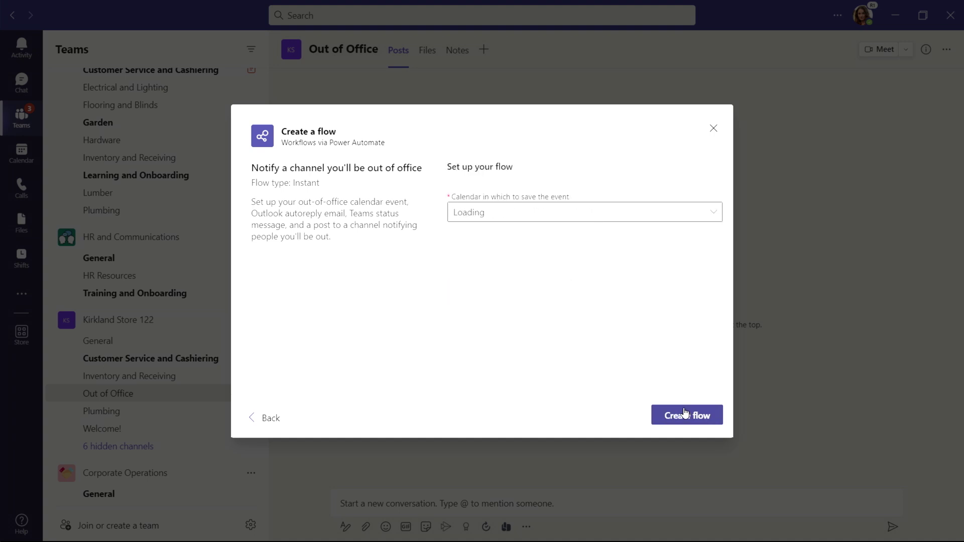
- Set the flow to save the event in Calendar and to notify the Kirkland Store 122 team
click(568, 213)
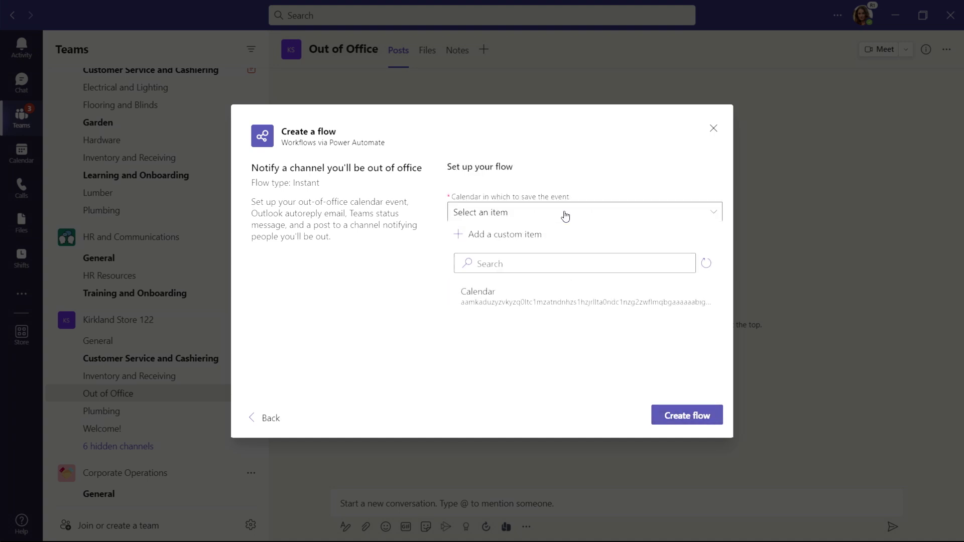
click(496, 297)
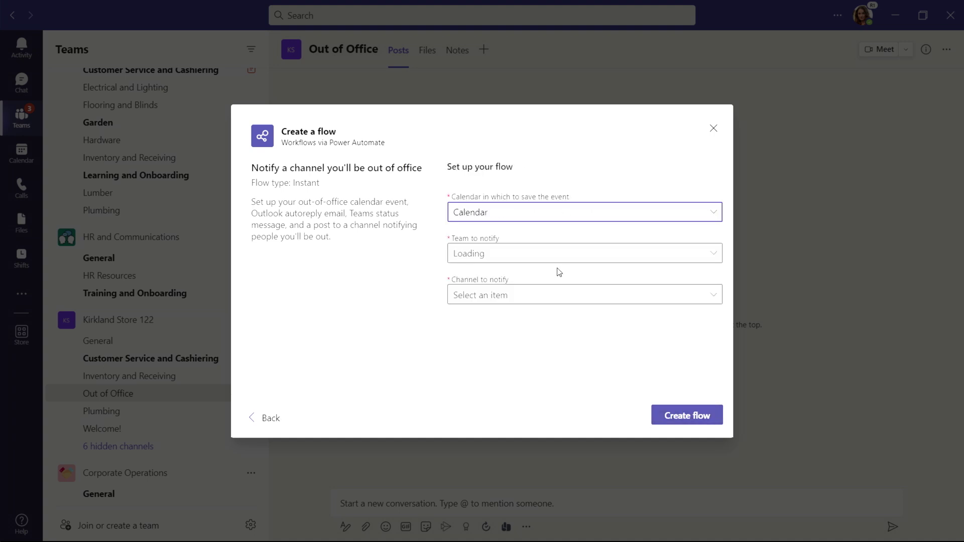
click(546, 259)
click(528, 307)
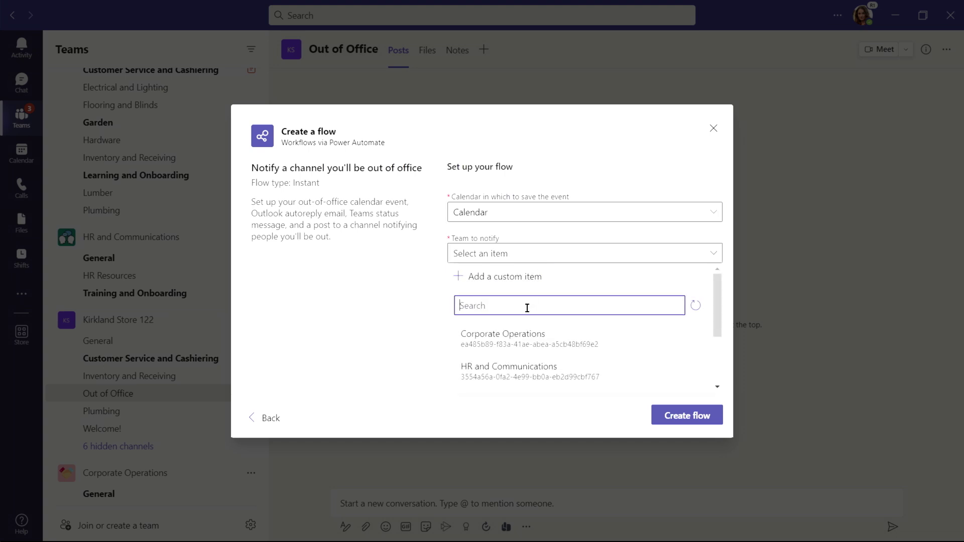
text(kirk)
click(513, 370)
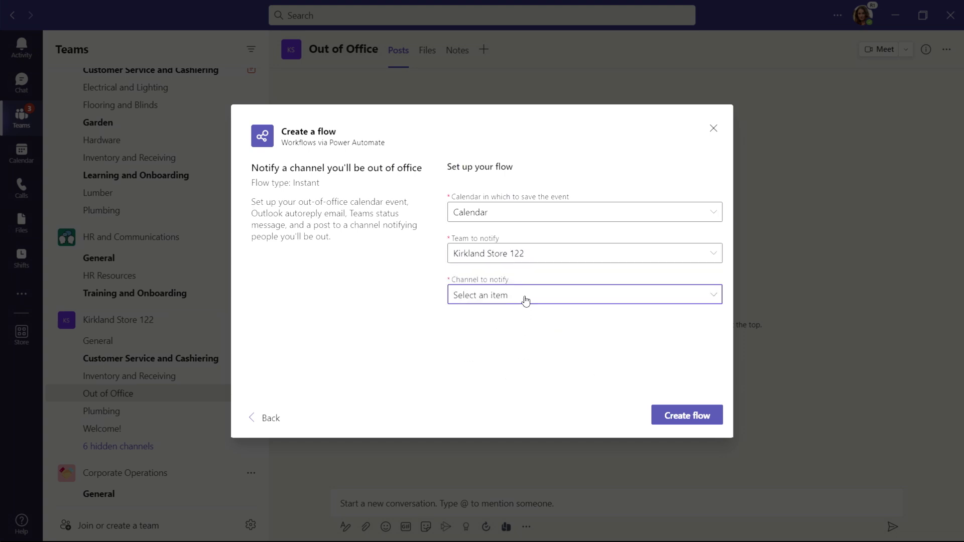
- Set the channel to notify to Out of Office and create the flow
click(525, 300)
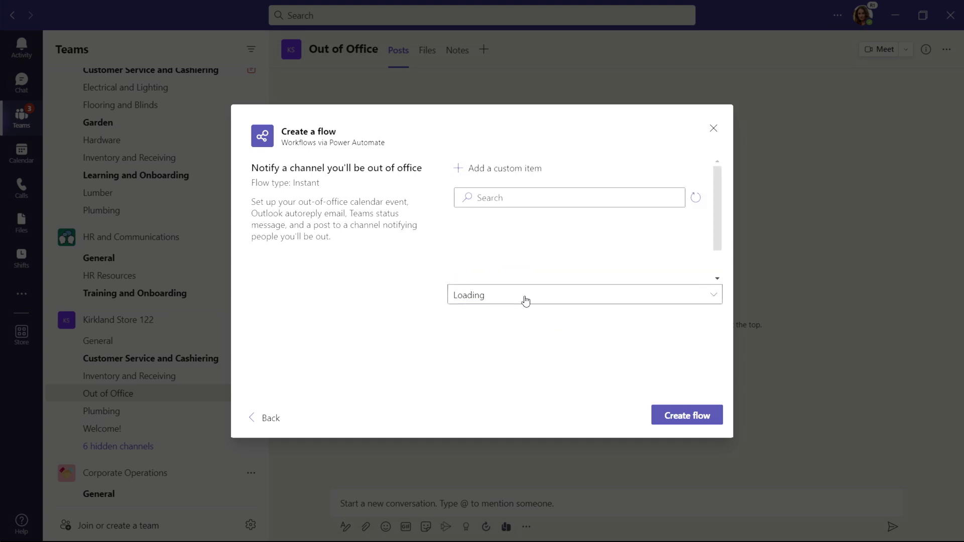
click(551, 202)
text(out of)
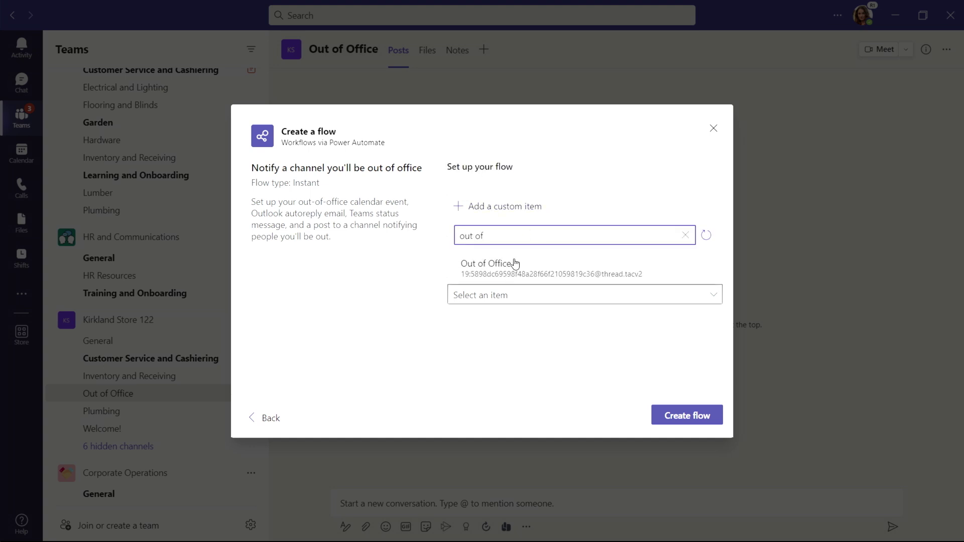
click(514, 263)
click(700, 423)
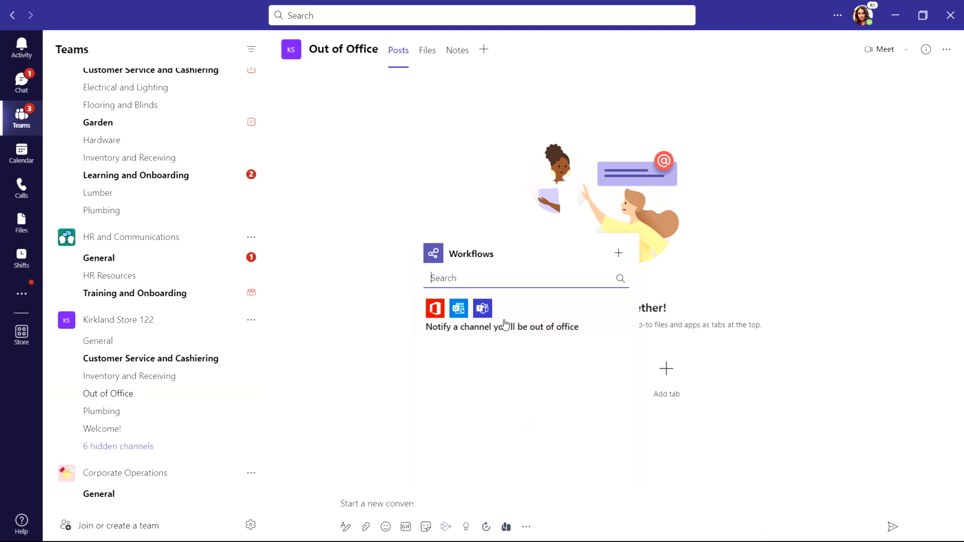
- Run the "Notify a channel you'll be out of office" workflow with start date Feb 8, 2022 and end date Feb 10, 2022
click(546, 314)
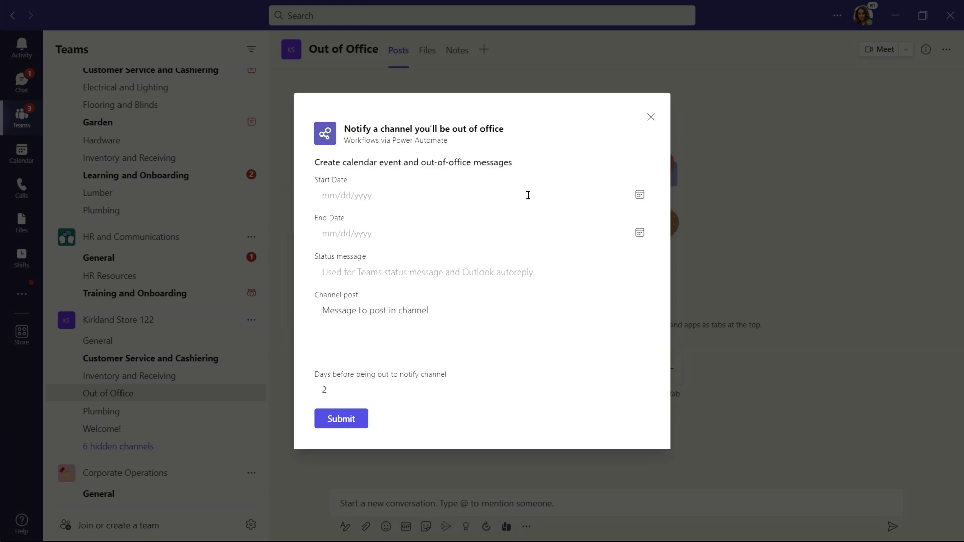
click(605, 195)
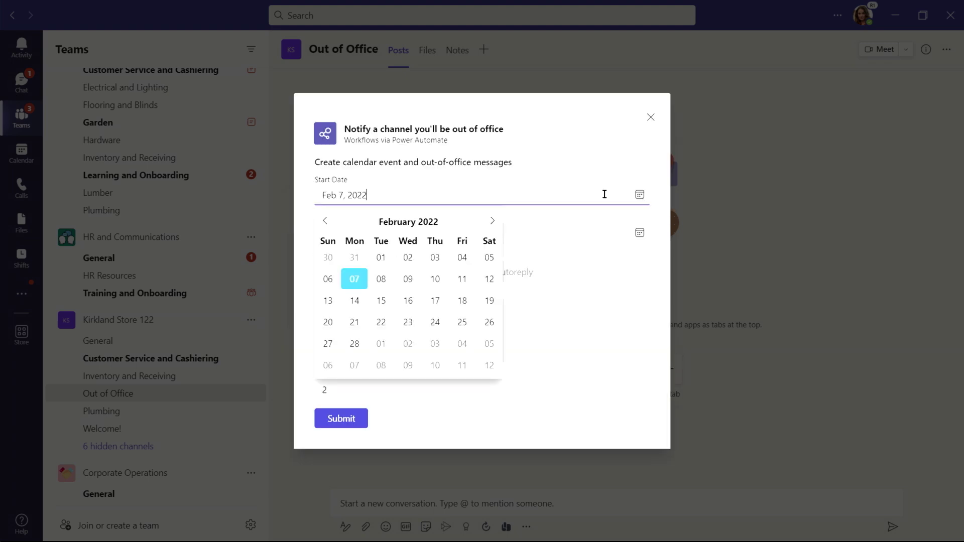
click(381, 279)
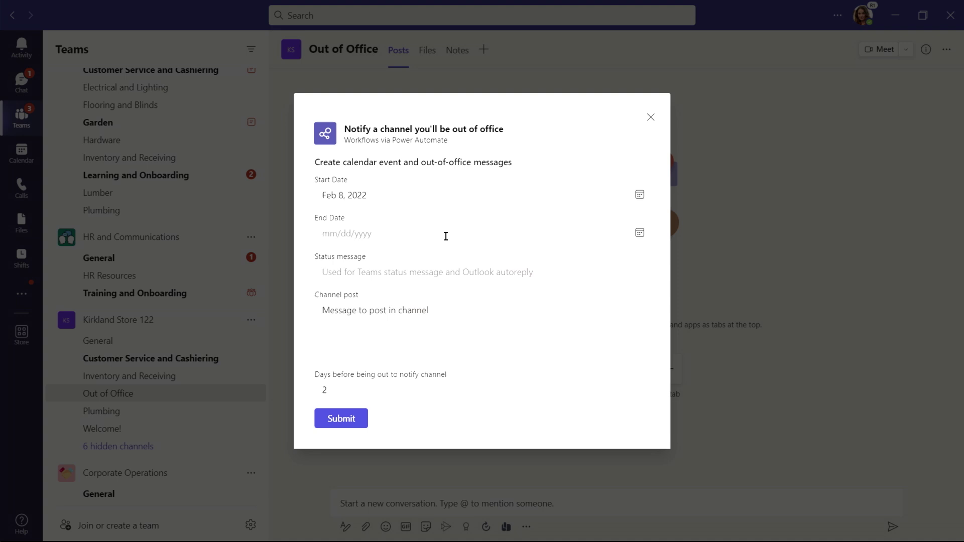
click(599, 238)
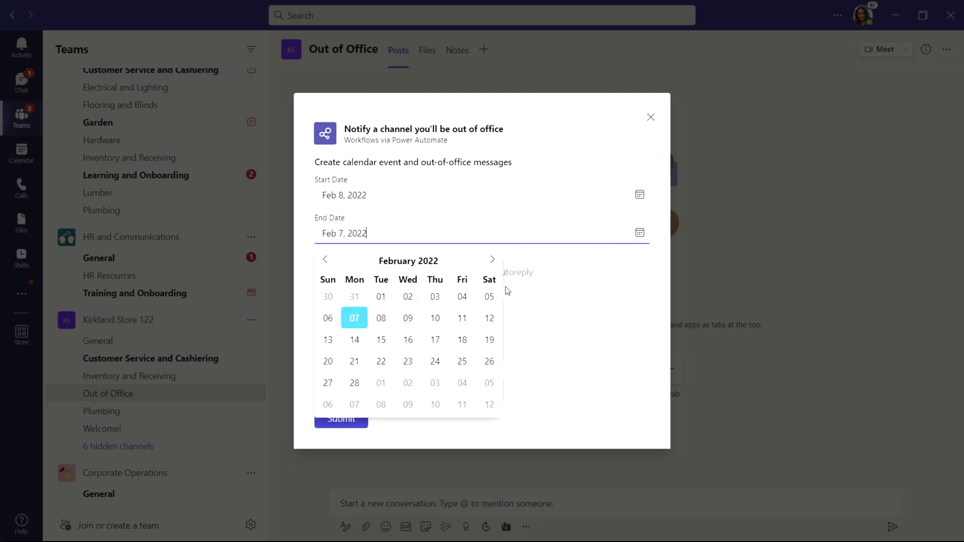
click(435, 318)
- Enter the status message "Taking some time off" and the channel post "Taking some time off this week"
click(437, 273)
text(T)
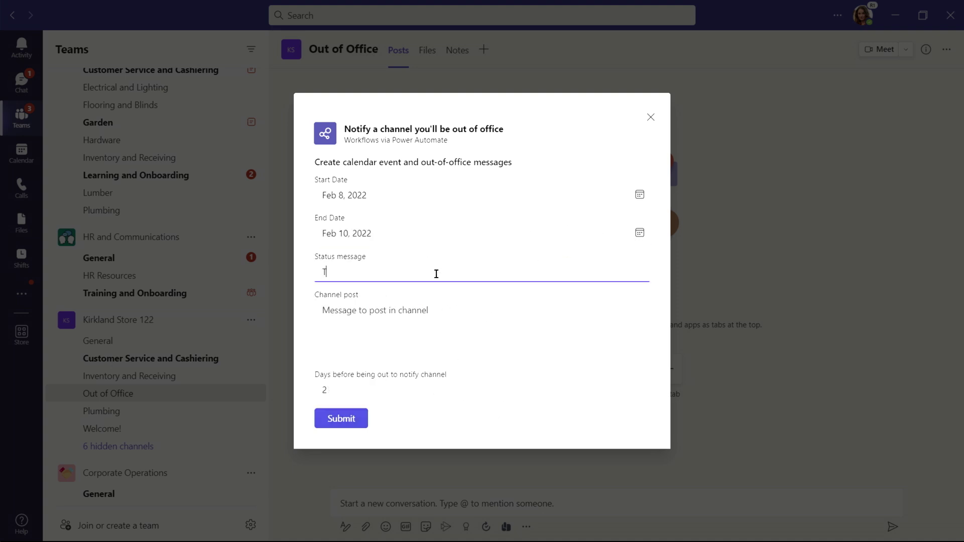
text(aking some time)
click(407, 322)
text(Taking some time off this week)
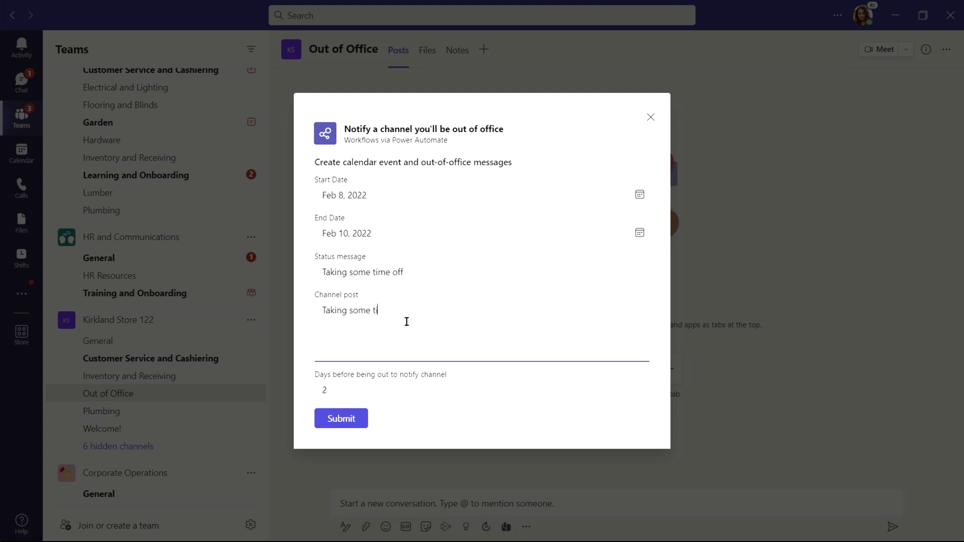
- Set the days before being out to notify the channel to 1 and submit the out-of-office form
click(331, 390)
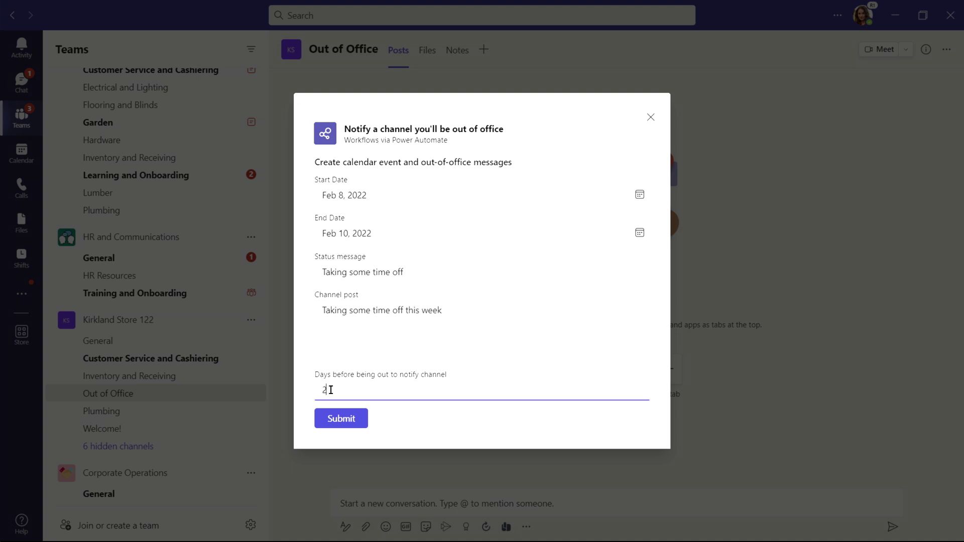
key(BackSpace)
text(1)
click(333, 413)
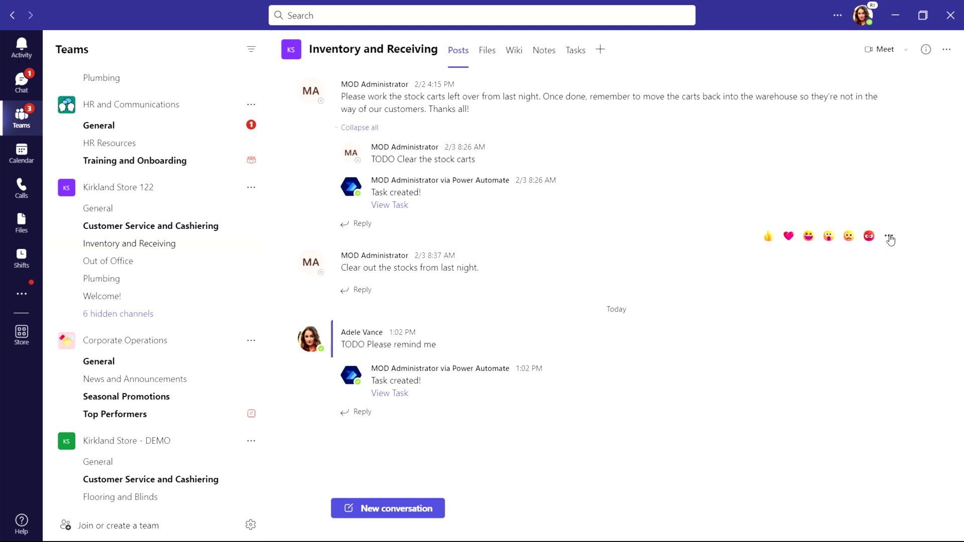
- Create a "Follow up on a message" flow from its template, starting from the "Clear out the stocks from last night." message in Inventory and Receiving
click(890, 237)
mouse_move(879, 422)
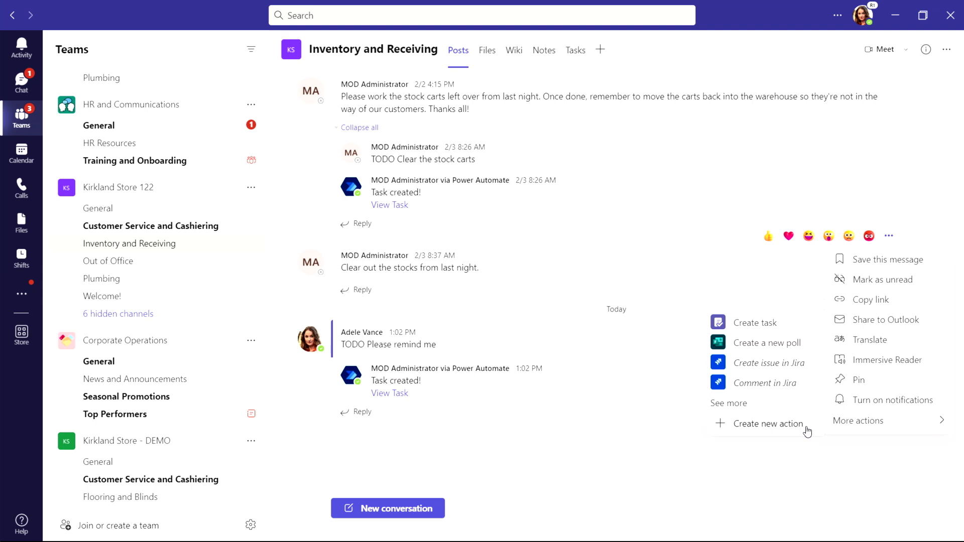
click(768, 424)
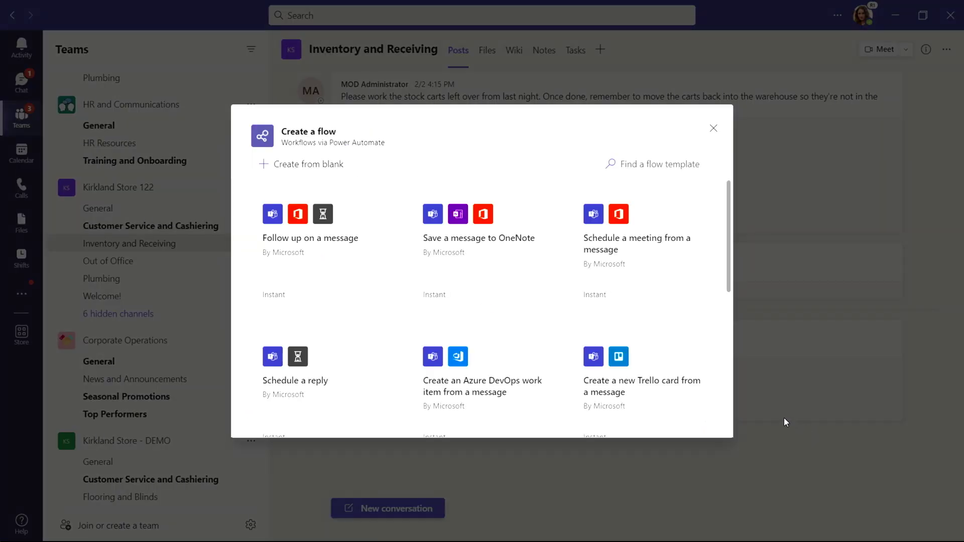
click(350, 266)
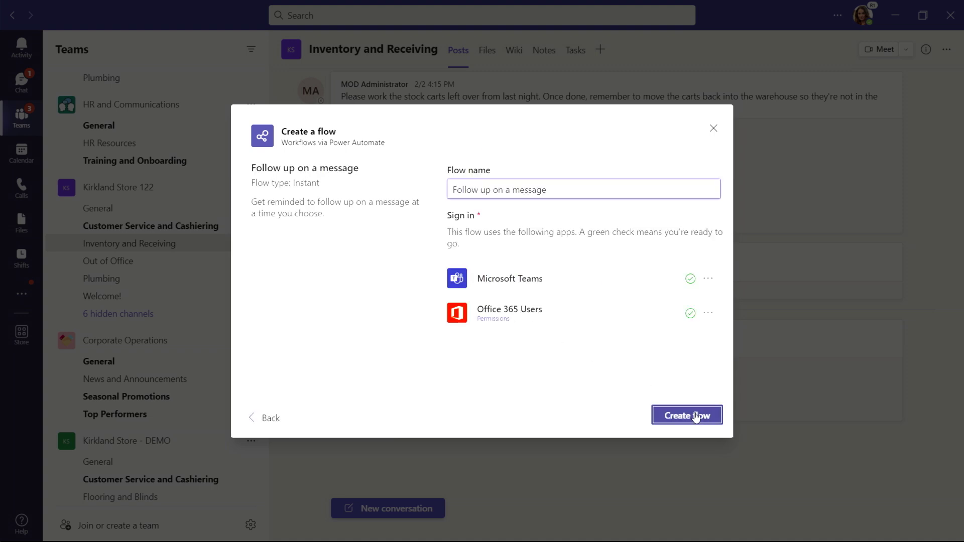
click(698, 419)
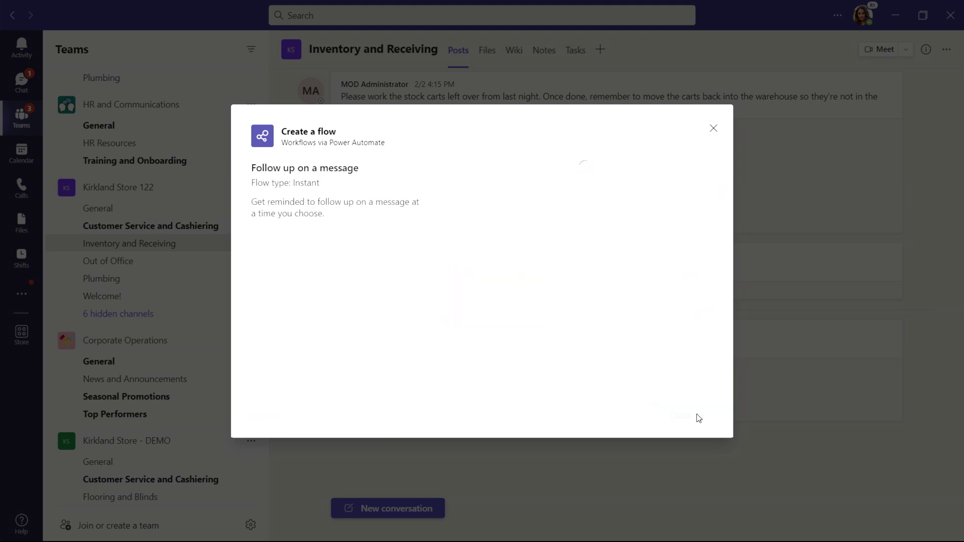